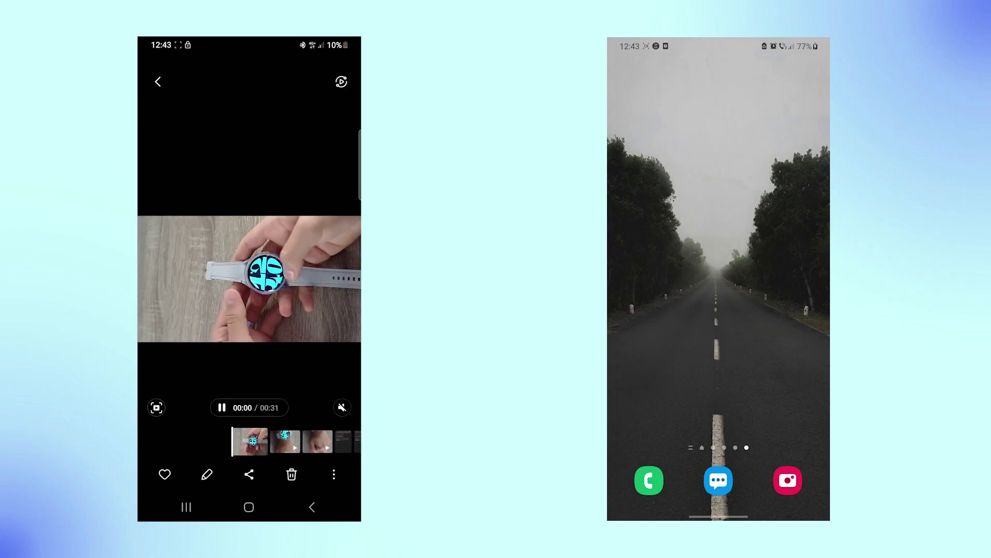
Step: Bring up the share options for the video in Gallery on the sending phone
left_click(249, 474)
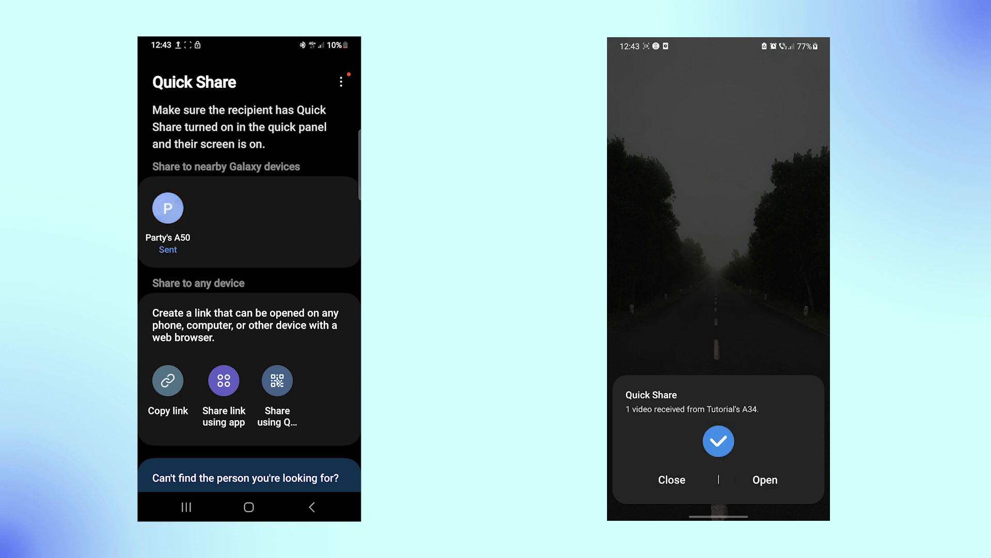
Step: Close the received-video dialog on the receiver and send the sending phone Home
left_click(671, 480)
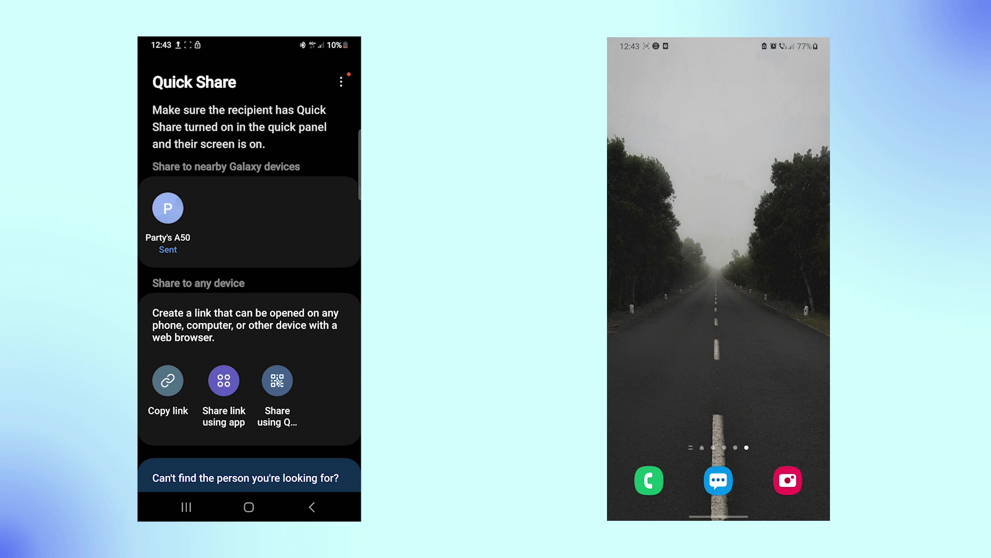
left_click(249, 506)
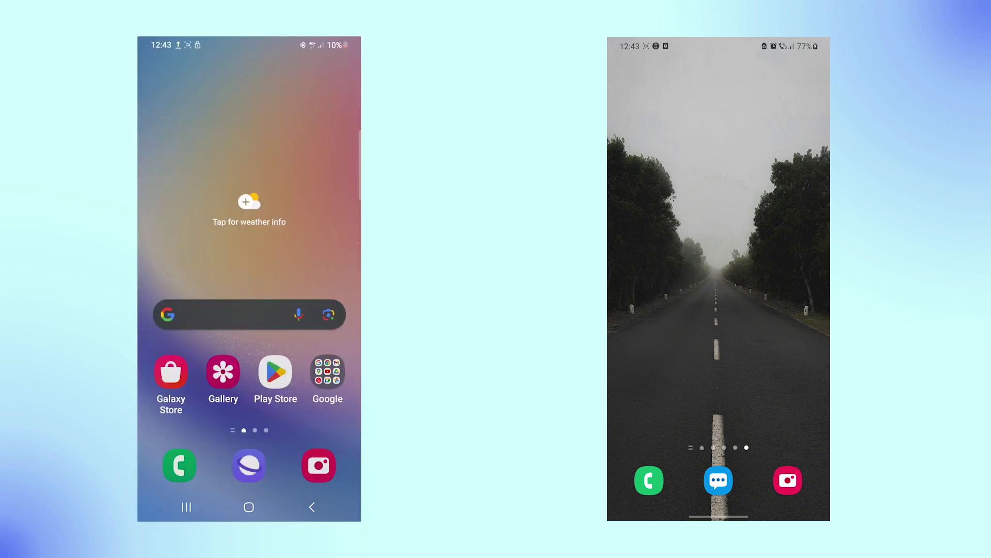